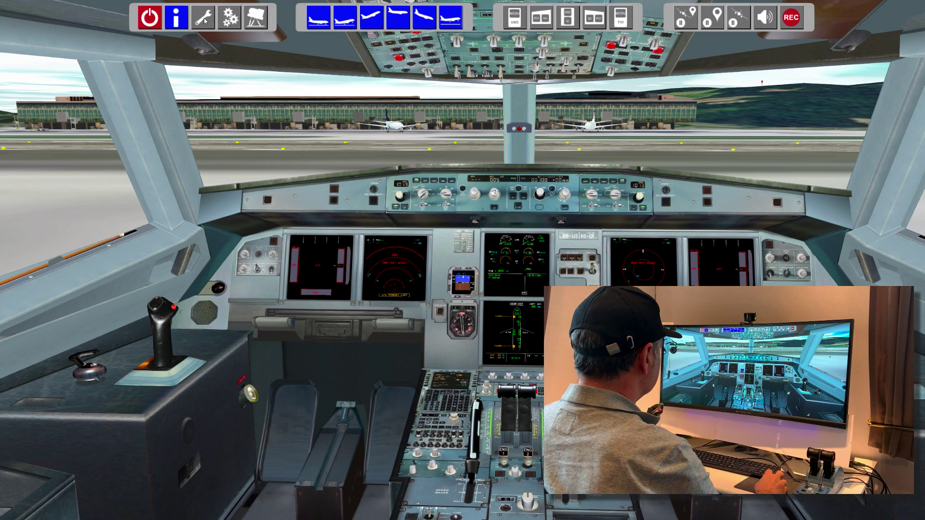
Open the TrackIR page in the settings to review its activation and view stabilization options, and close the settings.
{"action": "left_click", "coordinate": [205, 21]}
{"action": "left_click", "coordinate": [649, 244]}
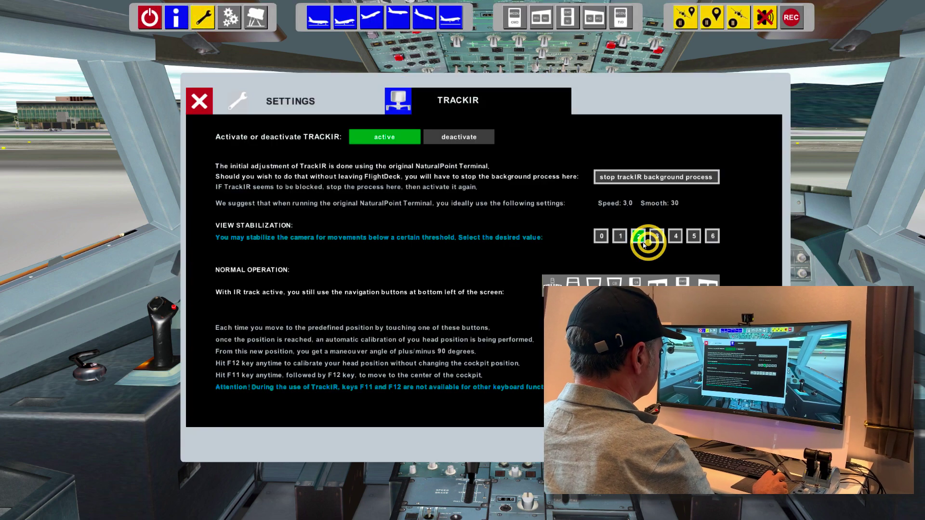
{"action": "left_click", "coordinate": [294, 99]}
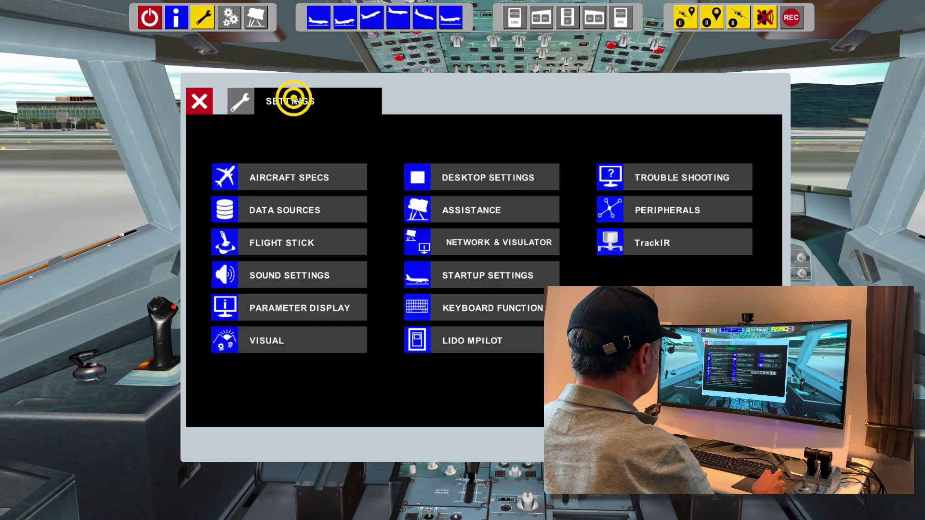
{"action": "left_click", "coordinate": [204, 102]}
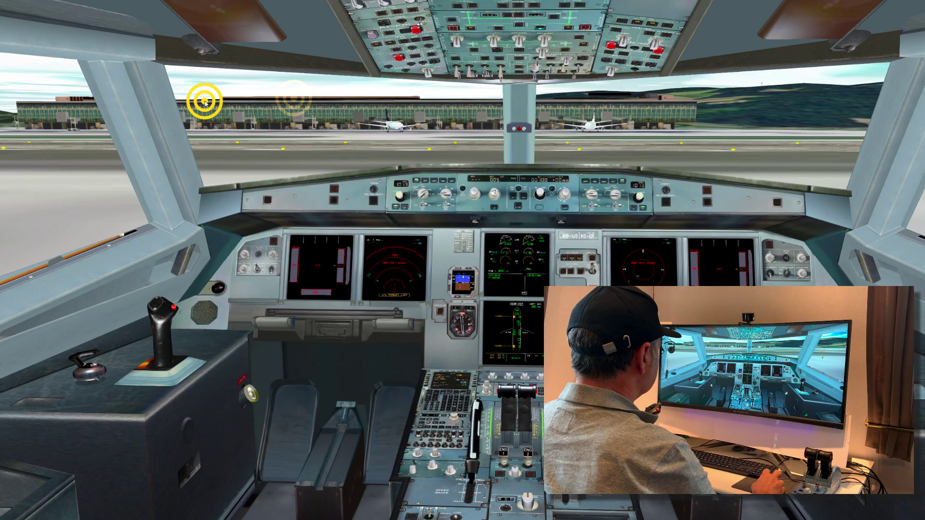
Look around the cockpit with head tracking, including the overhead panel, and switch to a predefined cockpit position.
{"action": "right_click", "coordinate": [359, 195]}
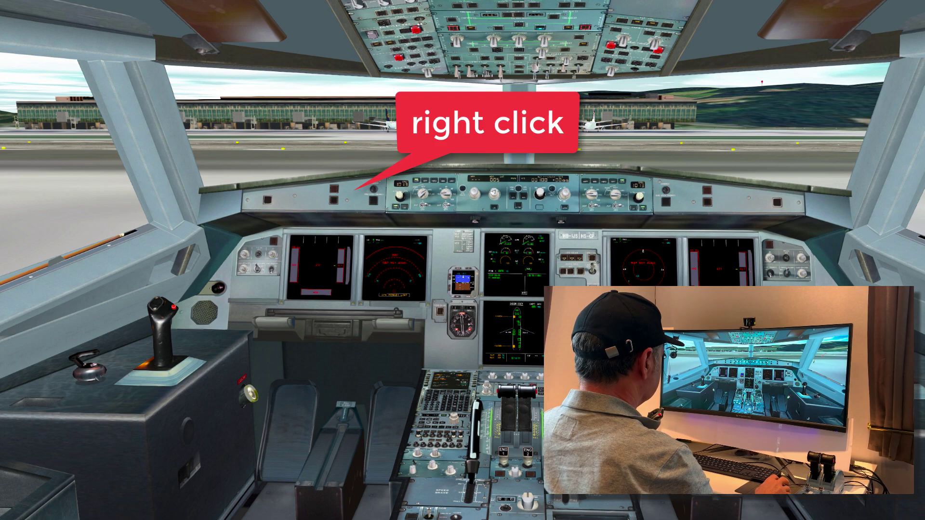
{"action": "right_click", "coordinate": [359, 194]}
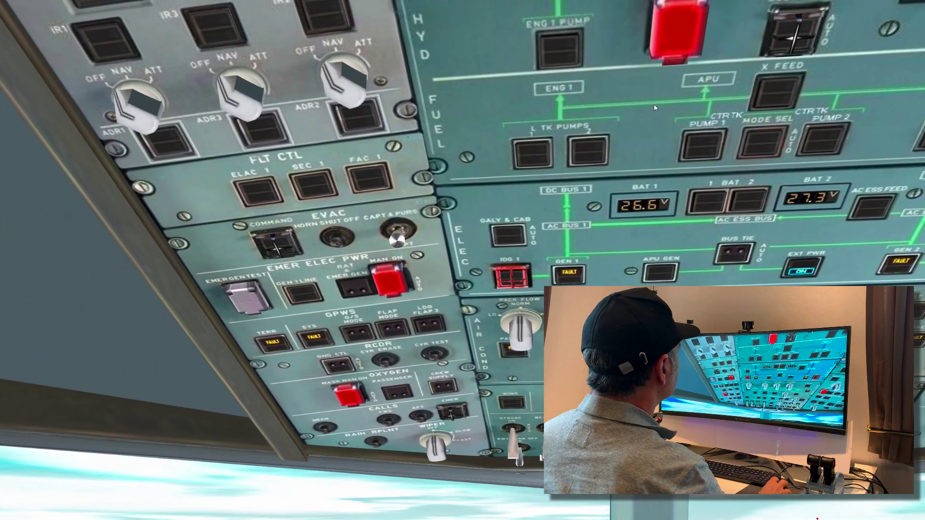
{"action": "left_click", "coordinate": [654, 106]}
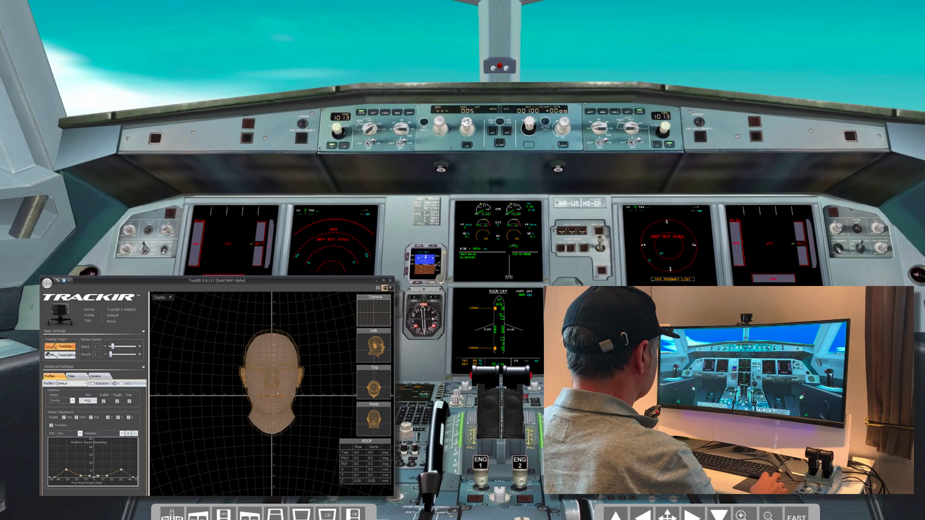
{"action": "left_click", "coordinate": [251, 514]}
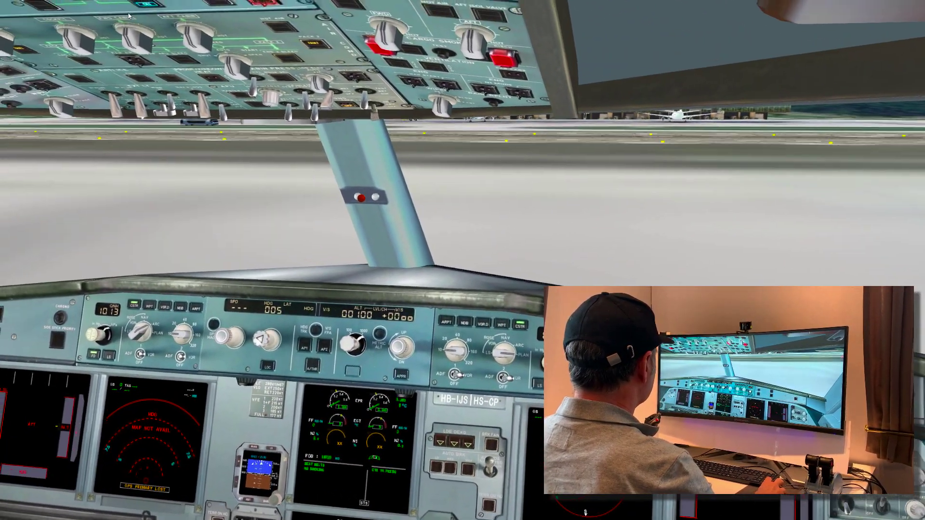
Place the aircraft in flight at an approach position and turn the sound back on.
{"action": "mouse_move", "coordinate": [191, 21]}
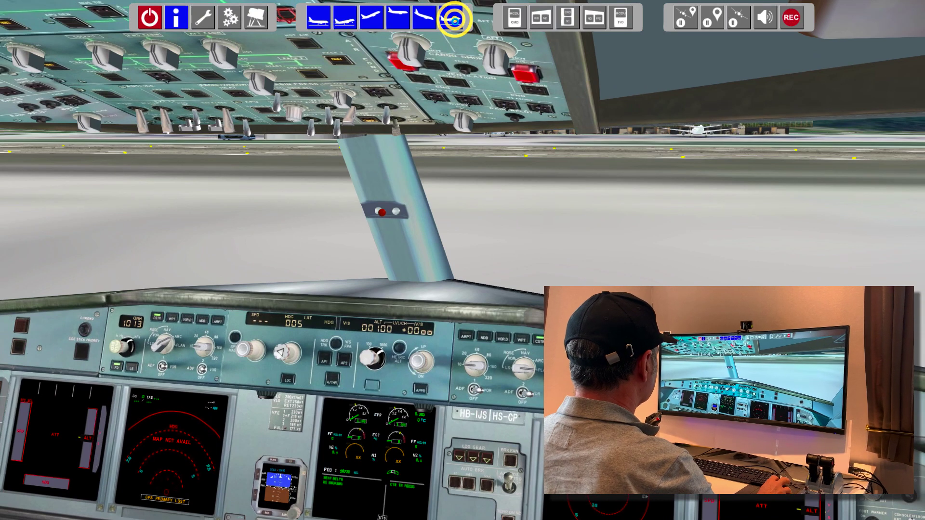
{"action": "left_click", "coordinate": [453, 20]}
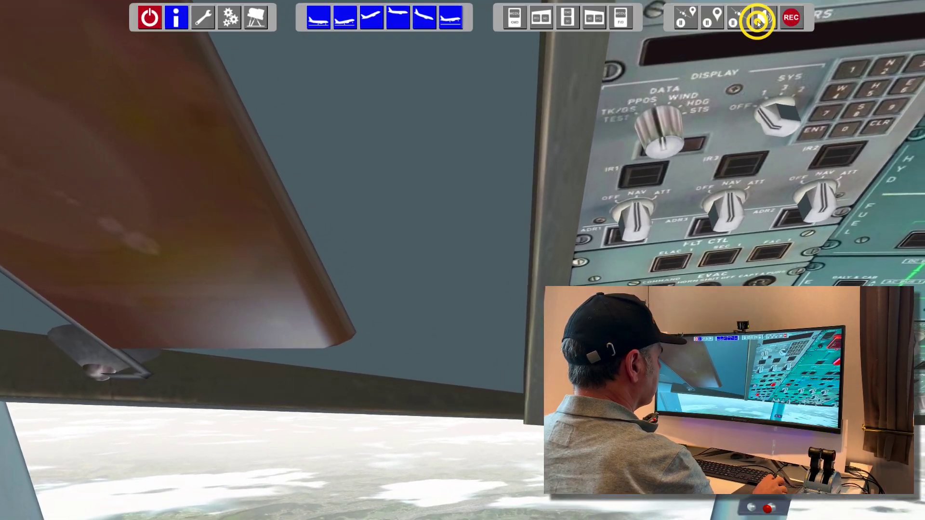
{"action": "left_click", "coordinate": [759, 23]}
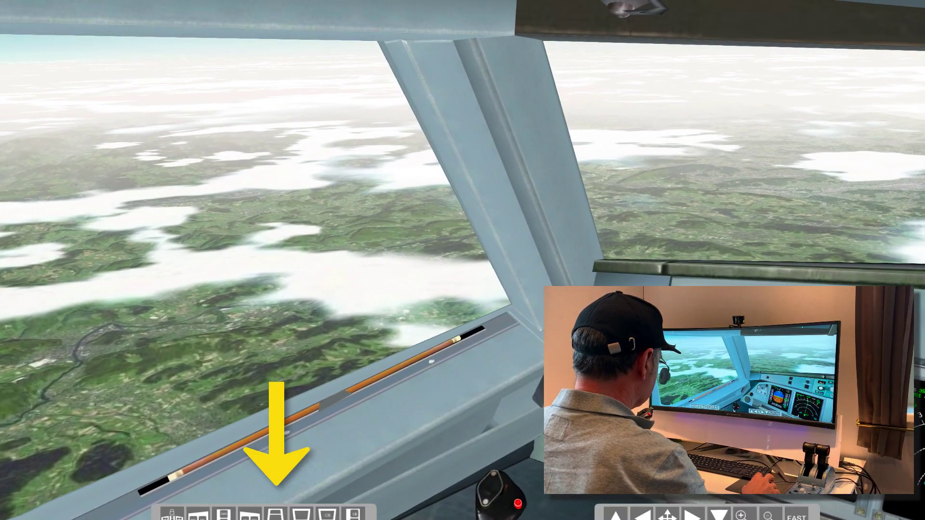
Inspect the circuit breaker panel and move on to another predefined cockpit position.
{"action": "left_click", "coordinate": [355, 514]}
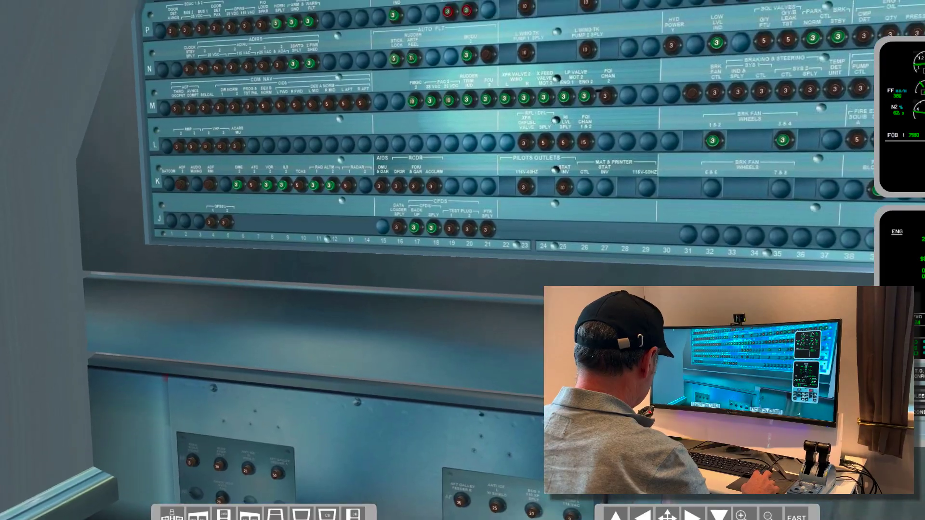
{"action": "left_click", "coordinate": [196, 514]}
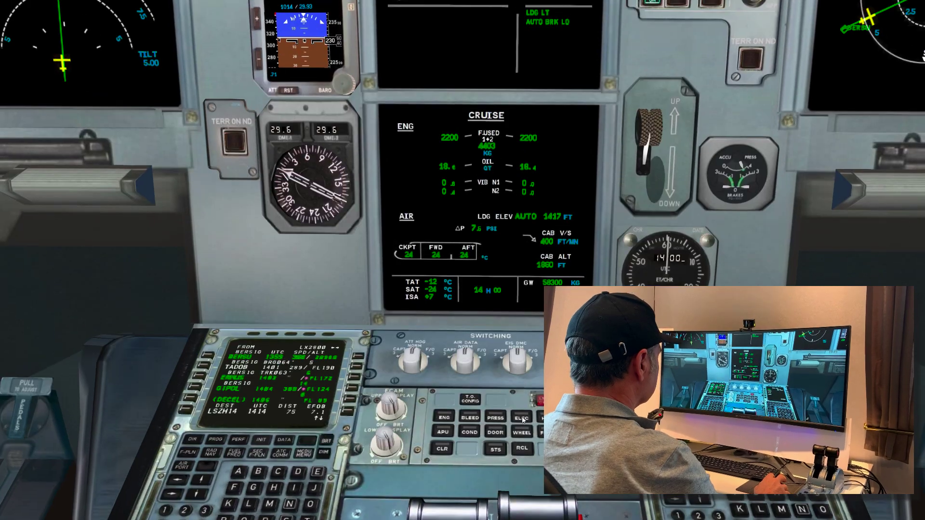
Show the ELEC system page on the lower centre display and return to the central cockpit position.
{"action": "left_click", "coordinate": [522, 418]}
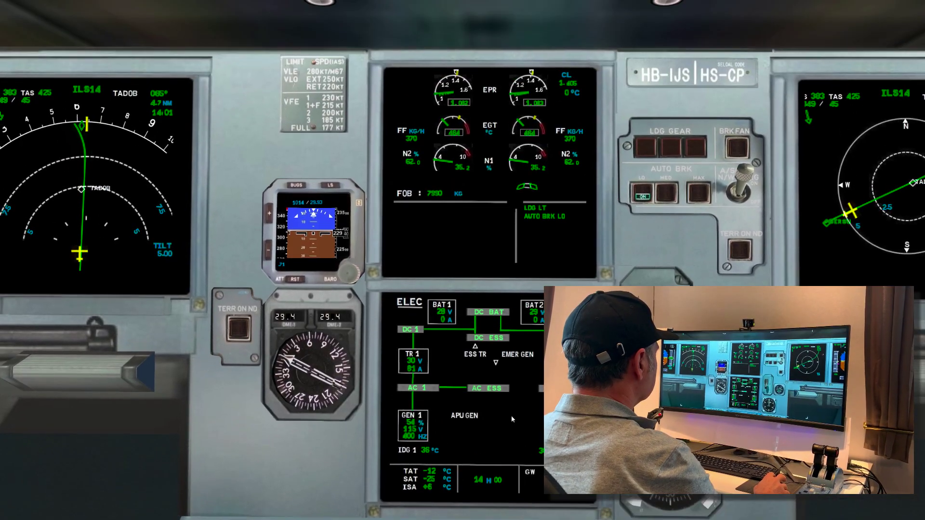
{"action": "left_click", "coordinate": [172, 515]}
{"action": "left_click", "coordinate": [169, 514]}
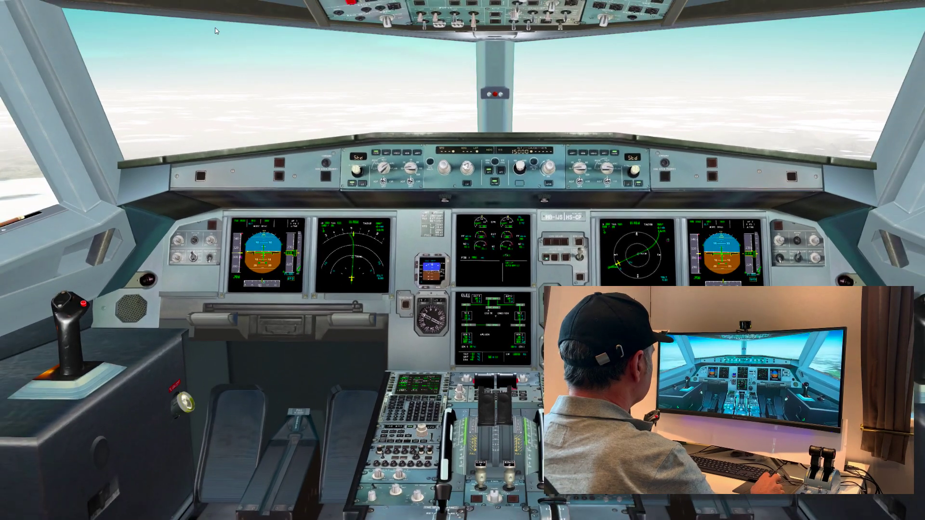
Set the TrackIR view stabilization value to 5 and close the settings.
{"action": "mouse_move", "coordinate": [160, 10]}
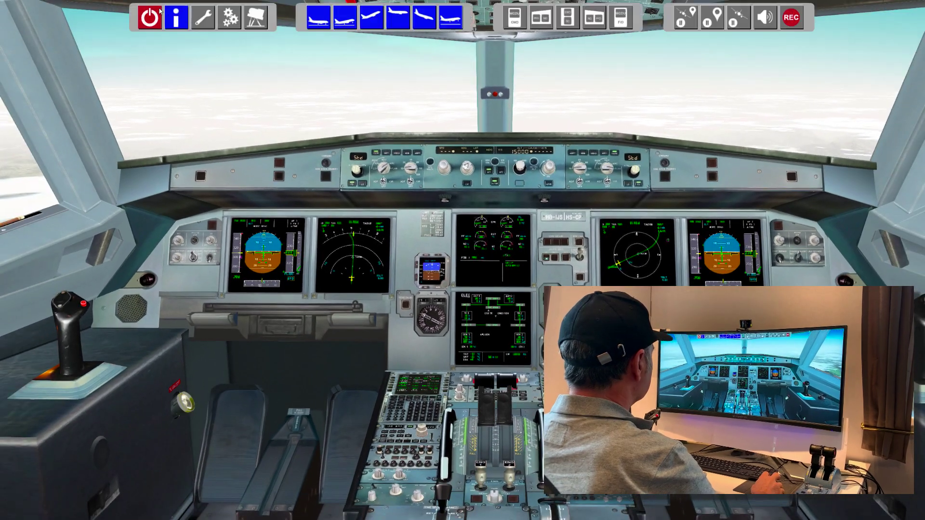
{"action": "left_click", "coordinate": [203, 19]}
{"action": "left_click", "coordinate": [645, 241]}
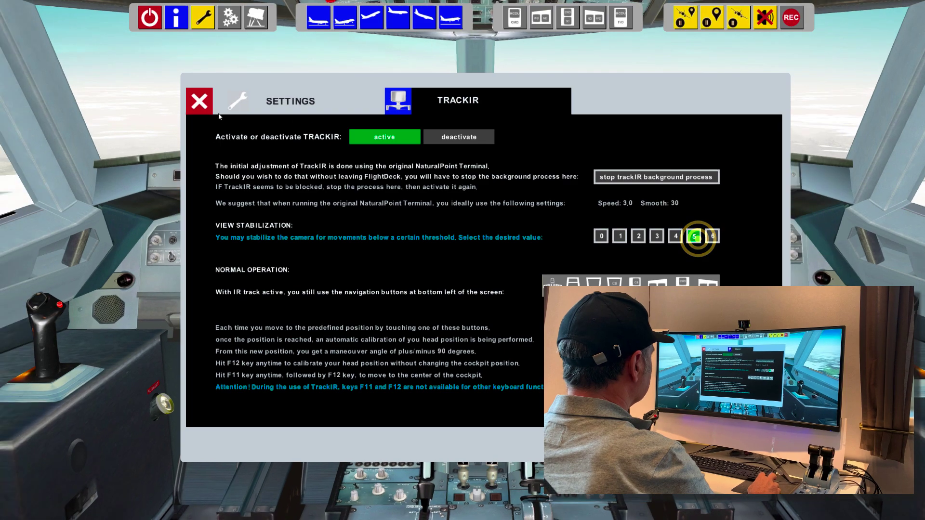
{"action": "left_click", "coordinate": [199, 104]}
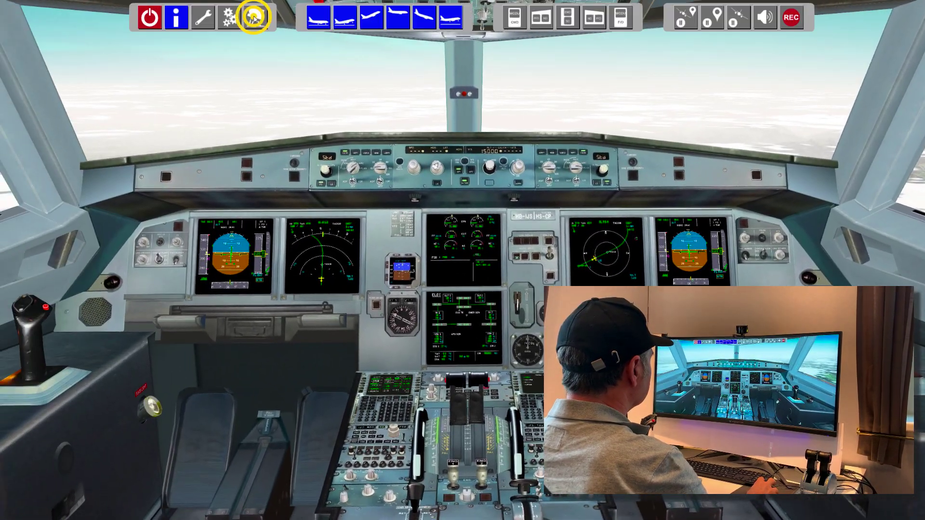
Set the TrackIR view stabilization value to 0 and close the settings.
{"action": "left_click", "coordinate": [254, 18]}
{"action": "left_click", "coordinate": [210, 21]}
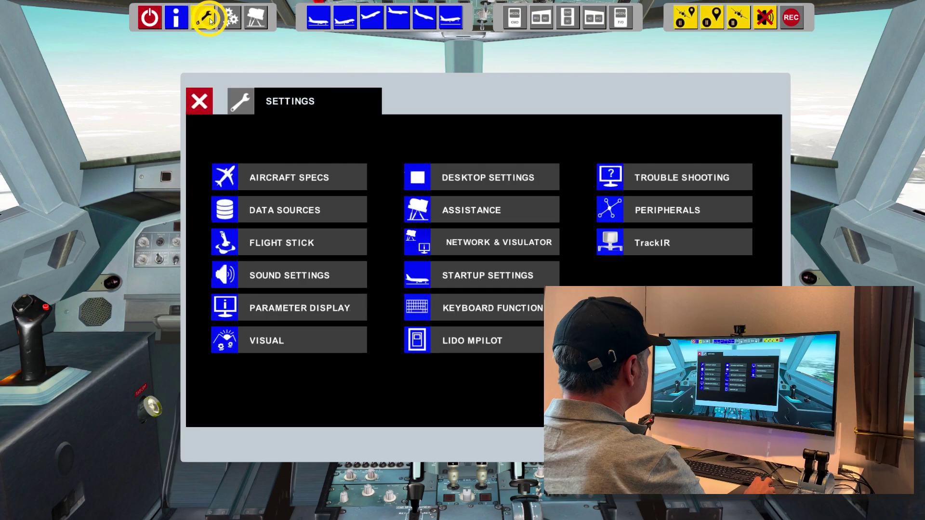
{"action": "left_click", "coordinate": [674, 243]}
{"action": "left_click", "coordinate": [601, 236]}
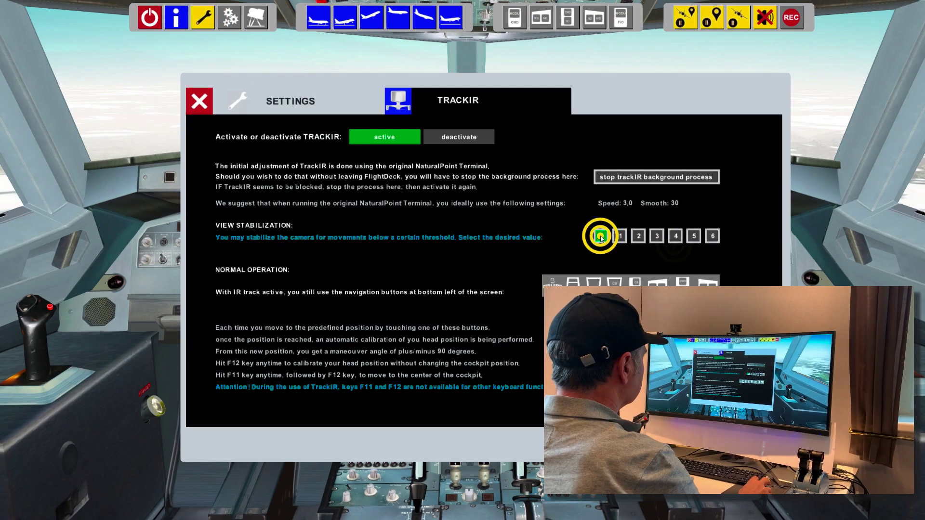
{"action": "left_click", "coordinate": [199, 101]}
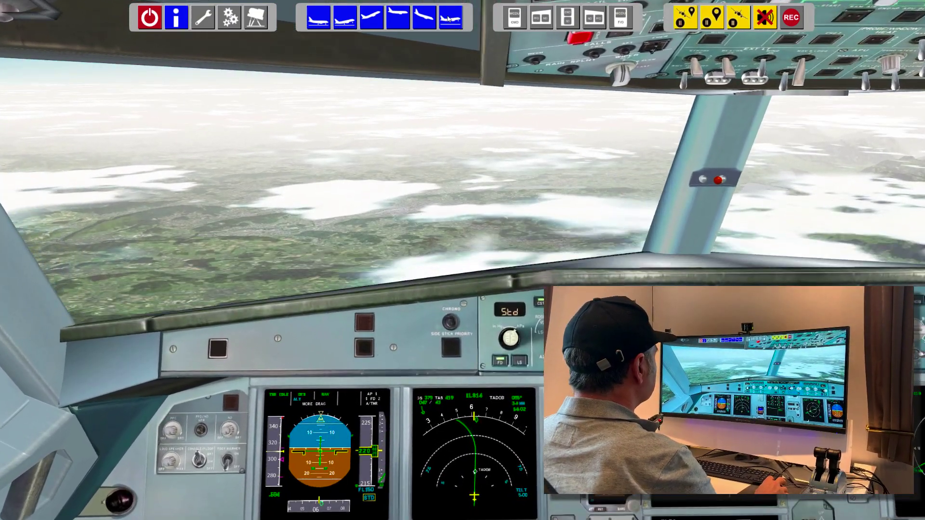
Load the live weather for LSZH, change the approach starting point and place the aircraft on the approach to runway 16.
{"action": "left_click", "coordinate": [450, 17]}
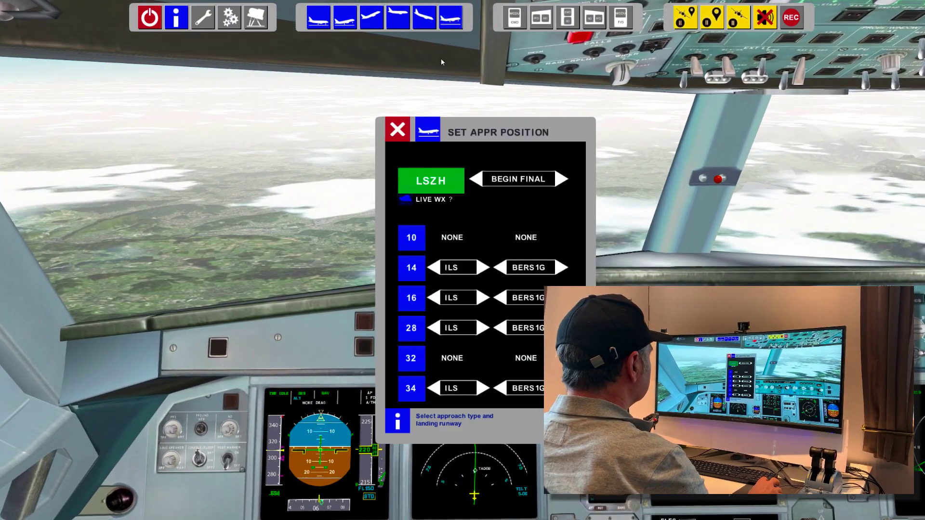
{"action": "left_click", "coordinate": [432, 199]}
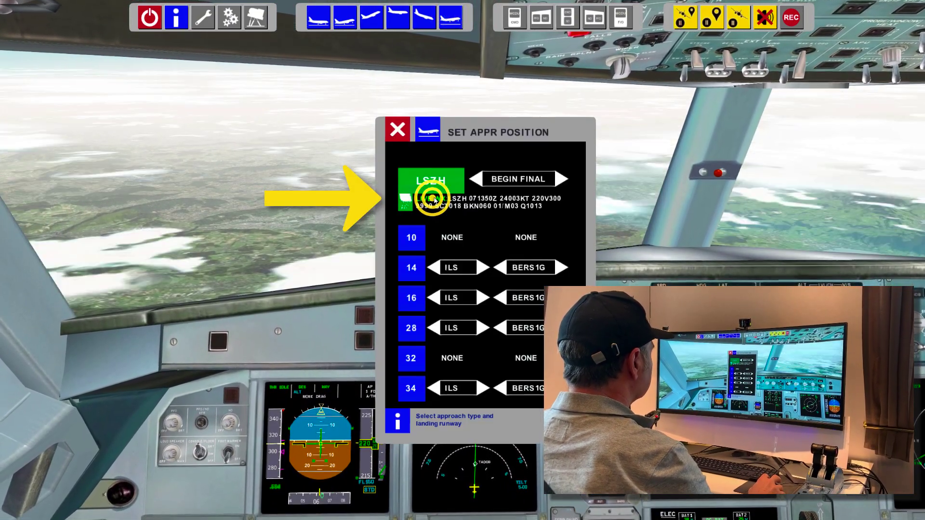
{"action": "left_click", "coordinate": [478, 180]}
{"action": "left_click", "coordinate": [412, 297]}
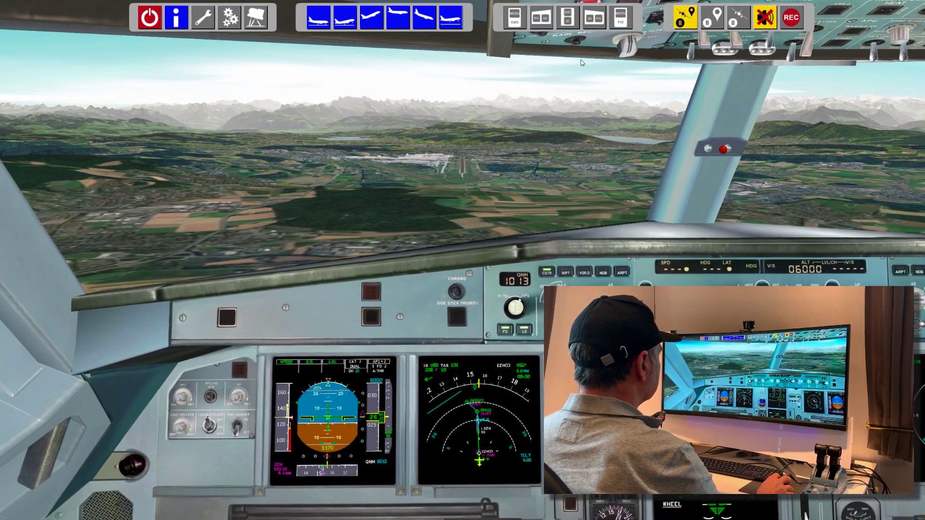
Release the aircraft's position freeze and turn the simulator sound back on.
{"action": "left_click", "coordinate": [685, 21]}
{"action": "left_click", "coordinate": [684, 24]}
{"action": "left_click", "coordinate": [766, 22]}
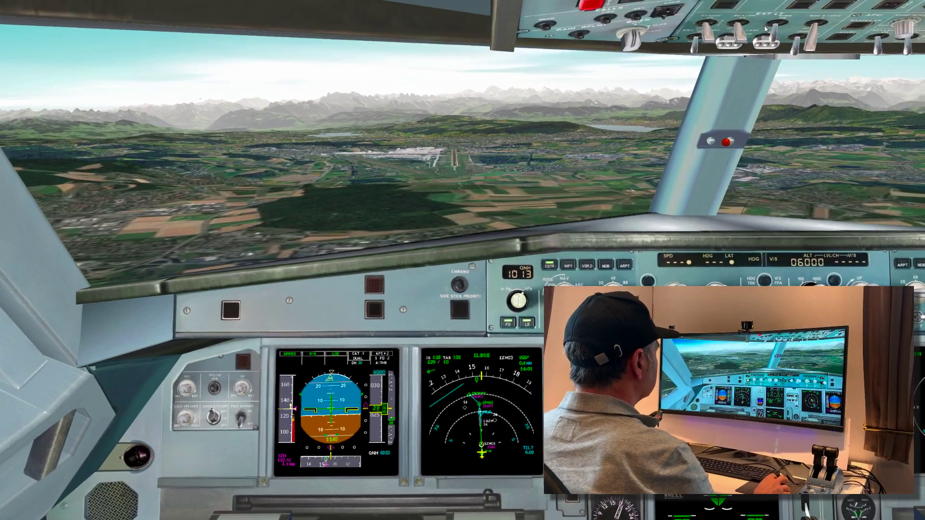
{"action": "left_click", "coordinate": [766, 18]}
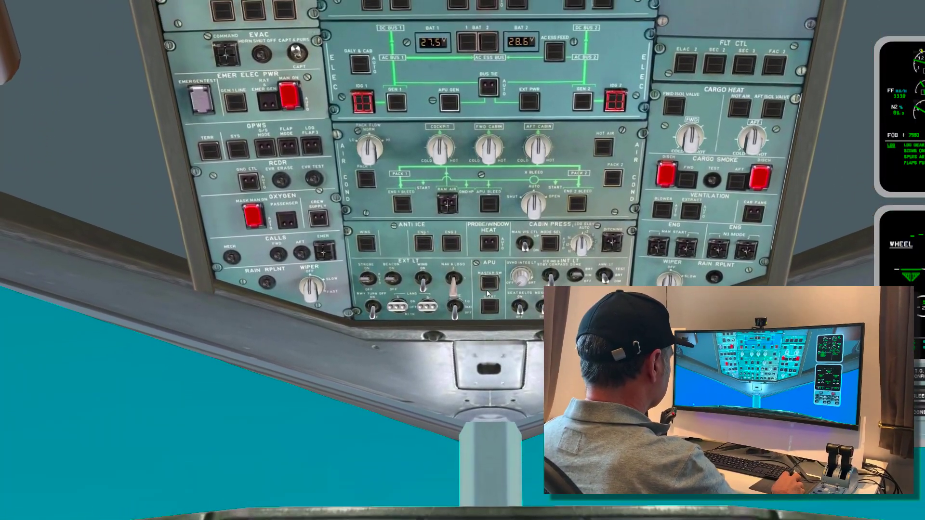
Switch on the APU master switch on the overhead panel and start the APU.
{"action": "left_click", "coordinate": [487, 291]}
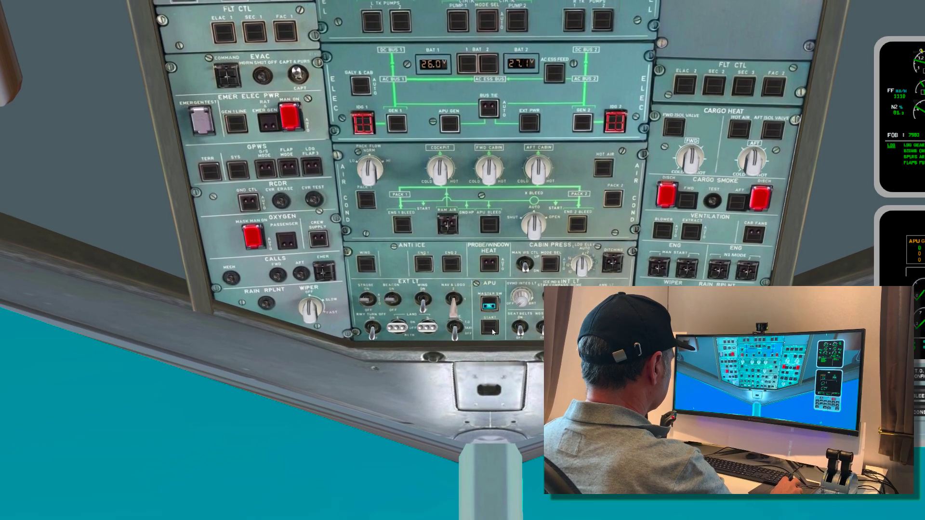
{"action": "left_click", "coordinate": [492, 332]}
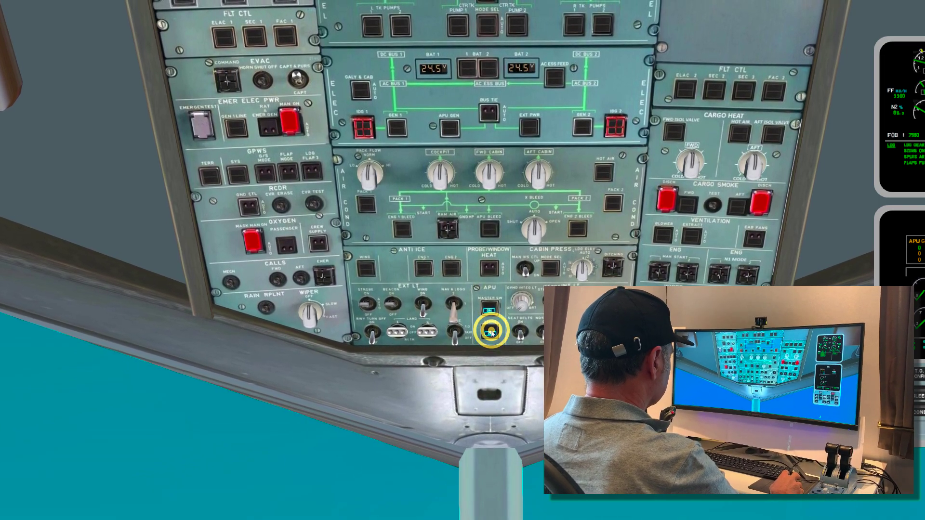